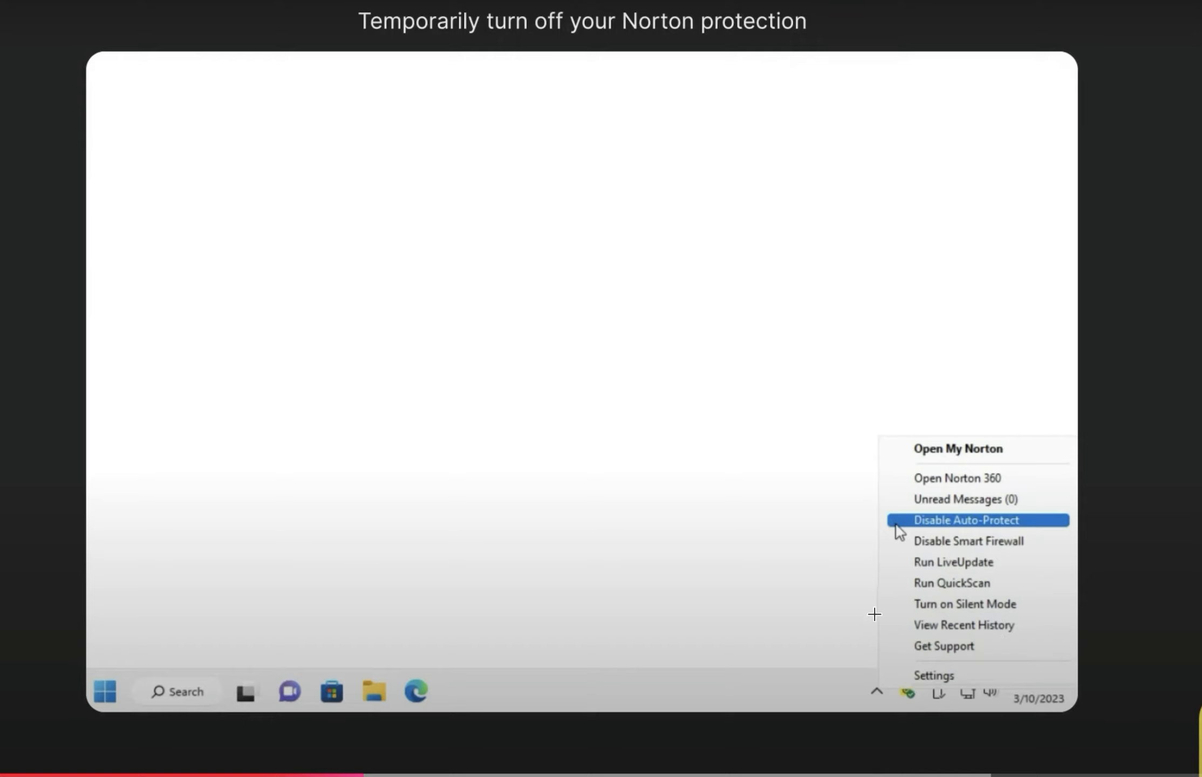
# Choose Disable Auto-Protect from the Norton tray menu to turn off its protection.
pyautogui.click(897, 521)
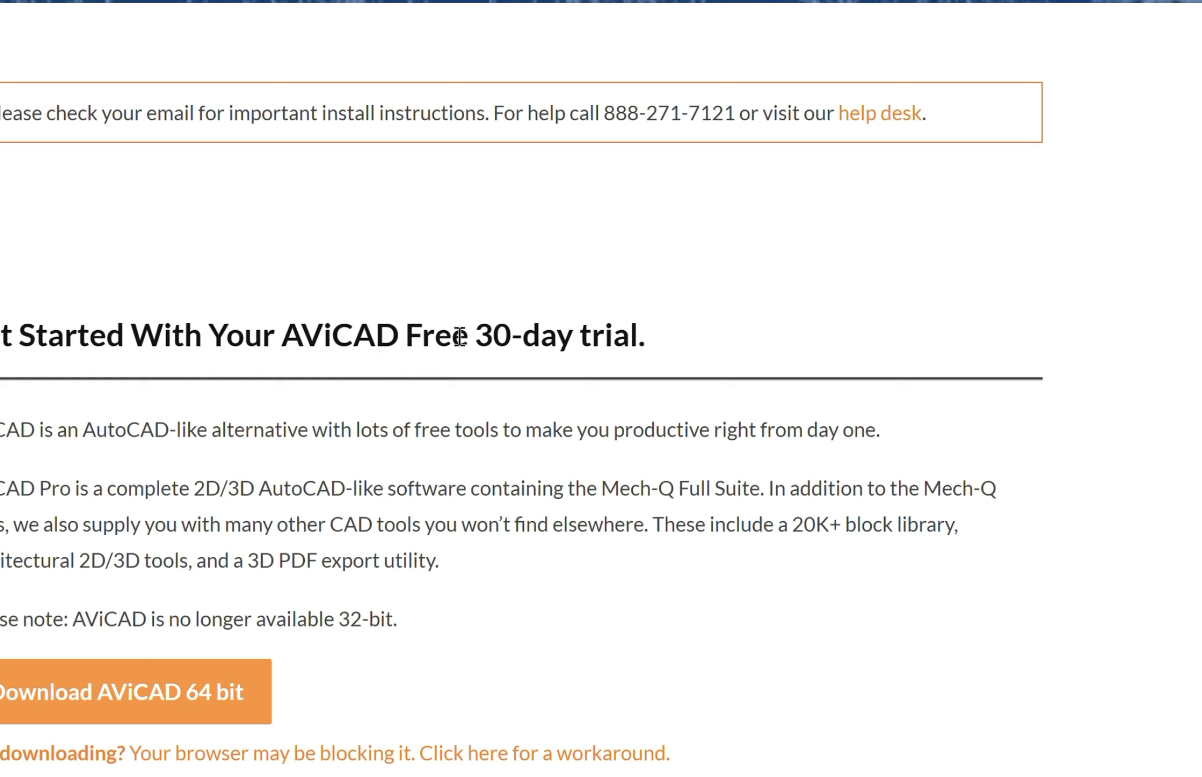
# Check Edge's downloads list for the finished 929 MB AviCAD2025-STD-64b (2).exe installer.
pyautogui.press('super')
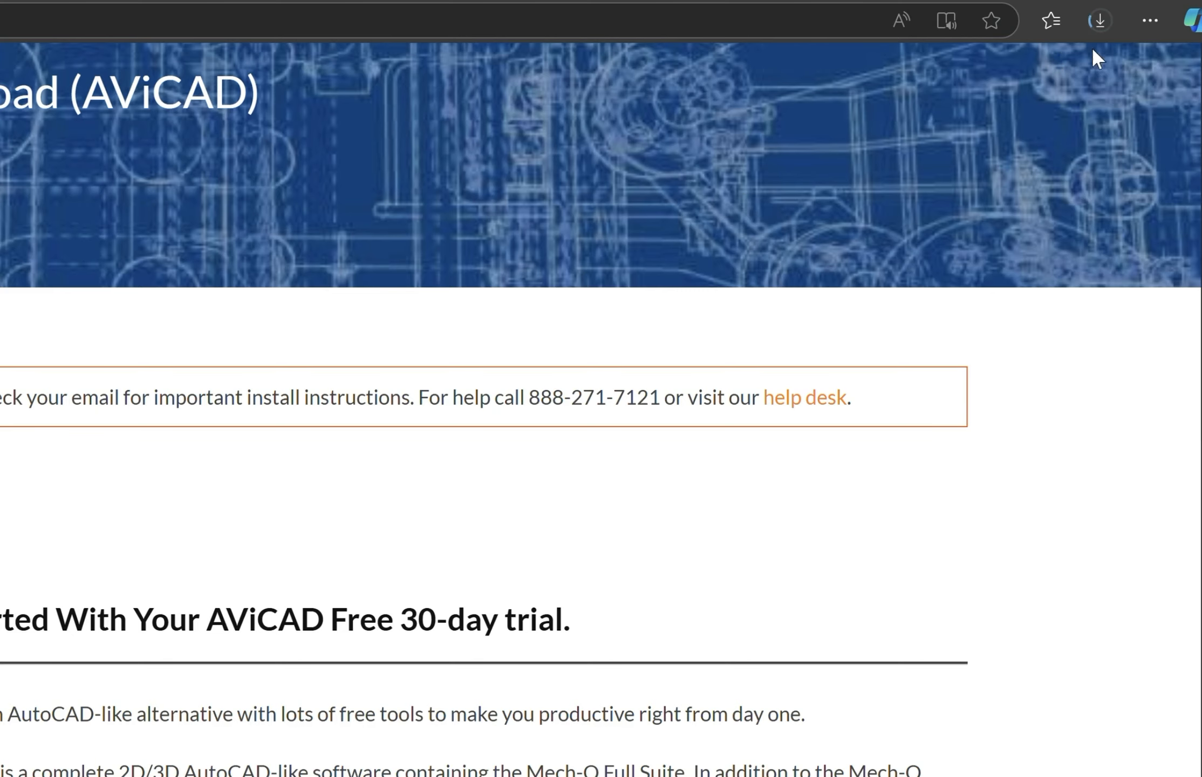
pyautogui.click(1098, 22)
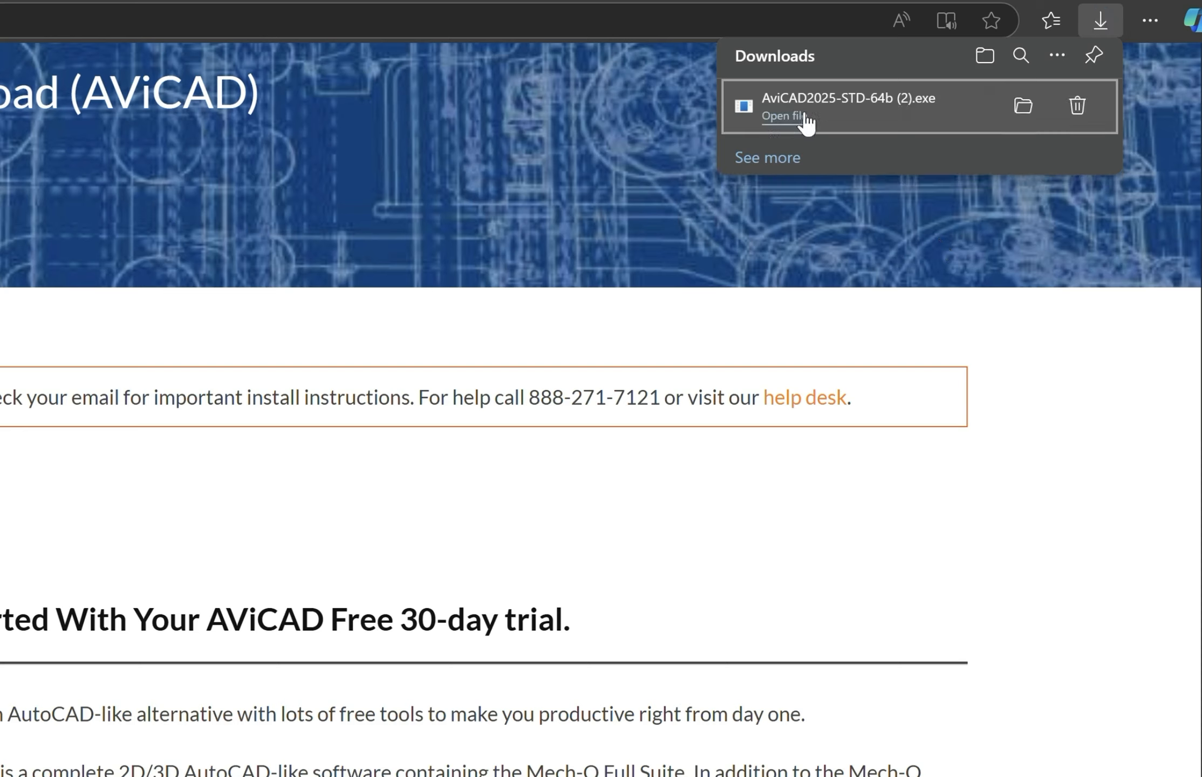
# Launch the downloaded AviCAD2025-STD-64b (2) installer from the Downloads folder.
pyautogui.click(789, 117)
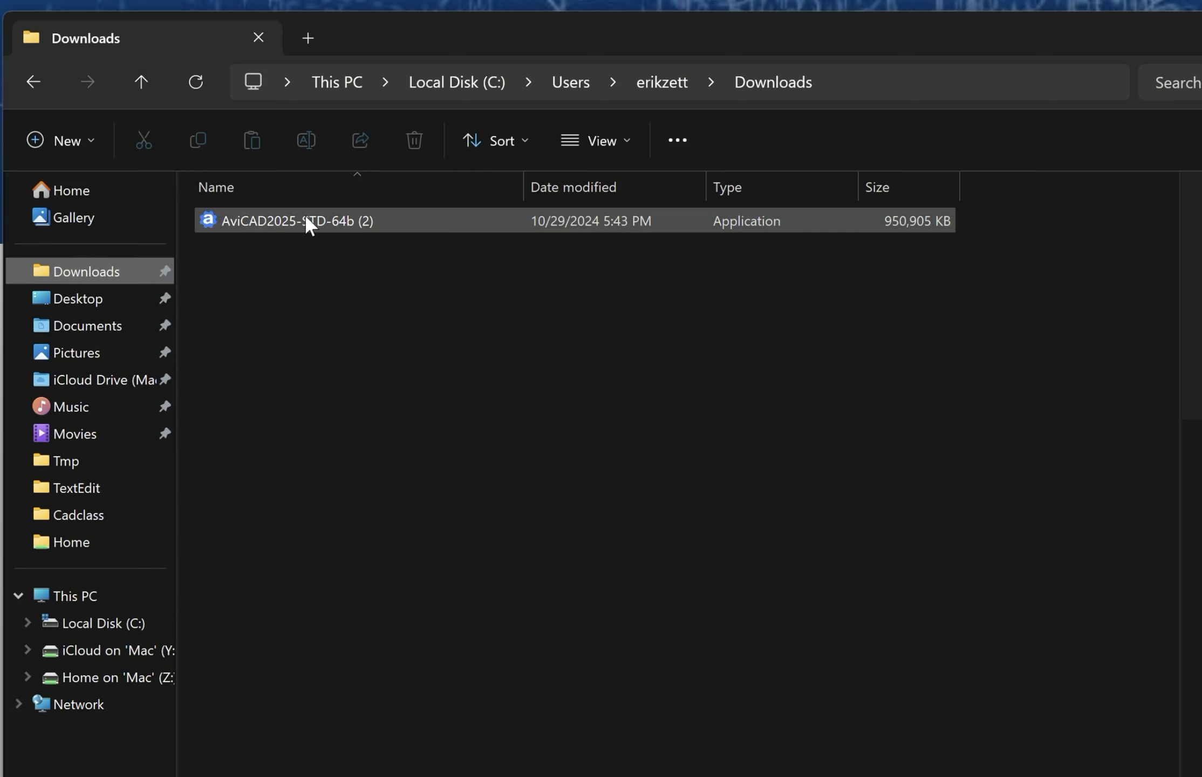
pyautogui.doubleClick(350, 219)
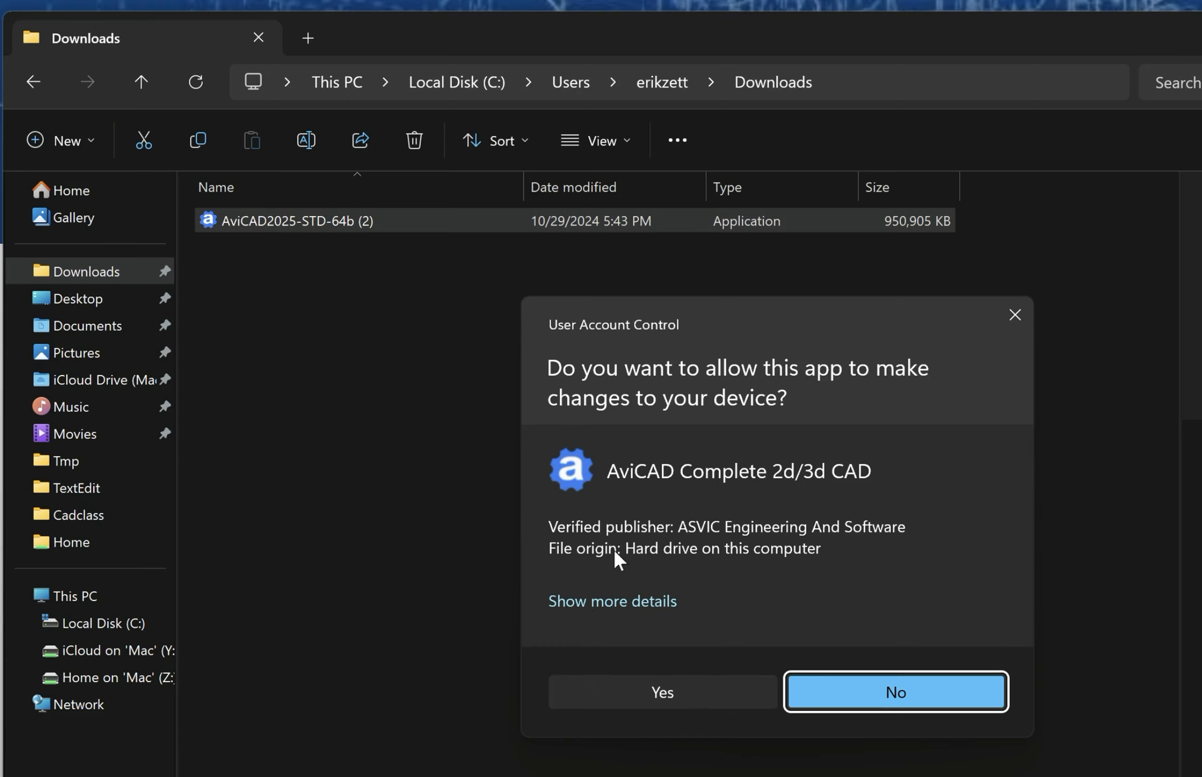
# Allow the installer to run and uninstall the previous AviCAD version with its personal settings.
pyautogui.click(640, 693)
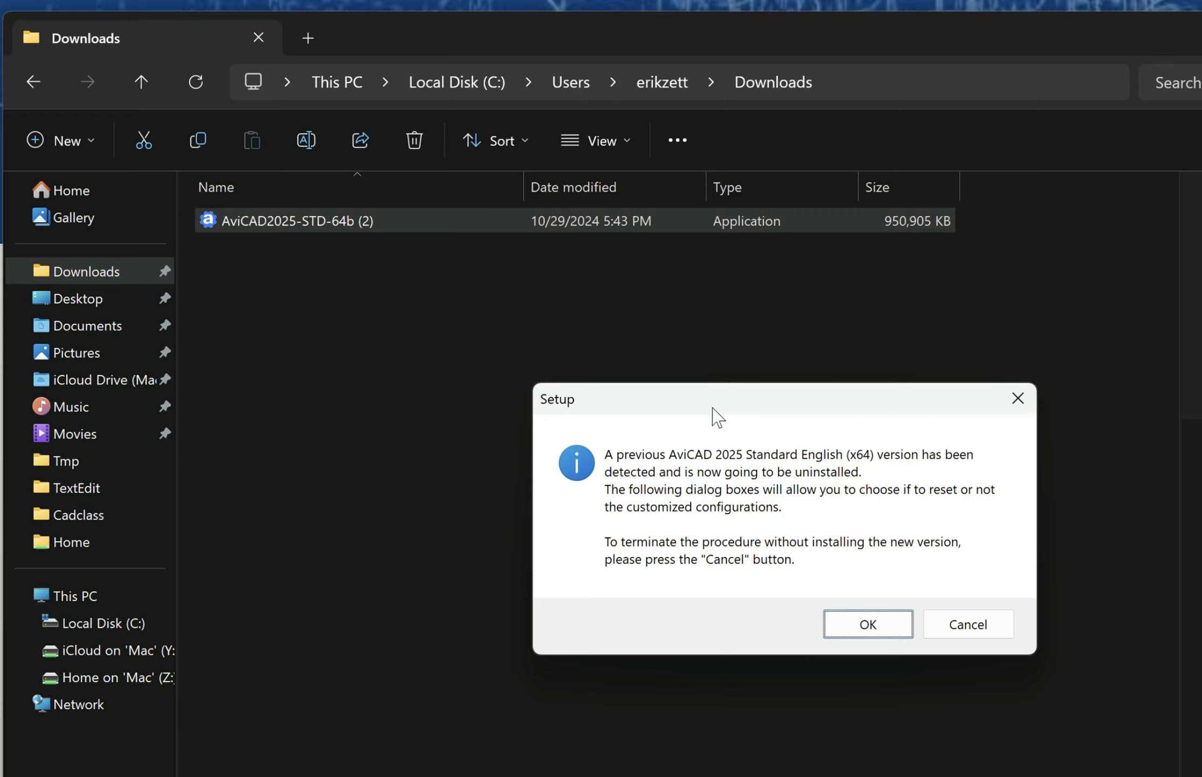
pyautogui.click(886, 627)
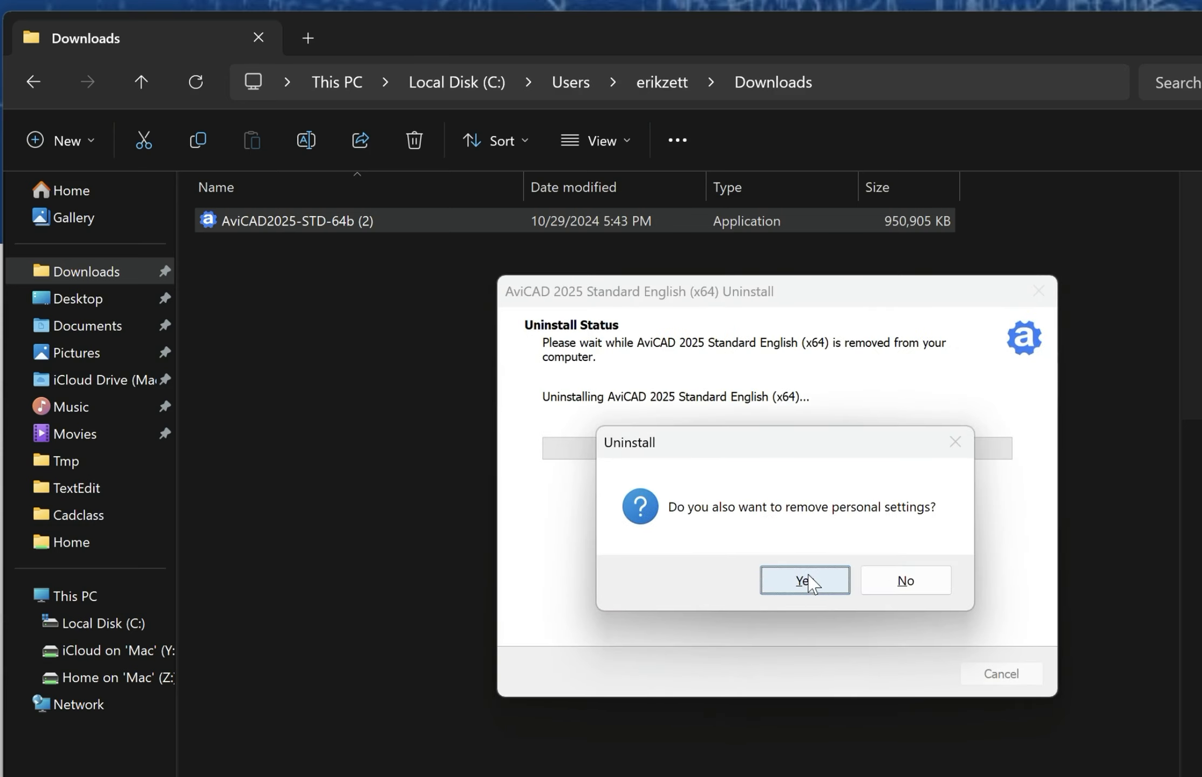
pyautogui.click(804, 581)
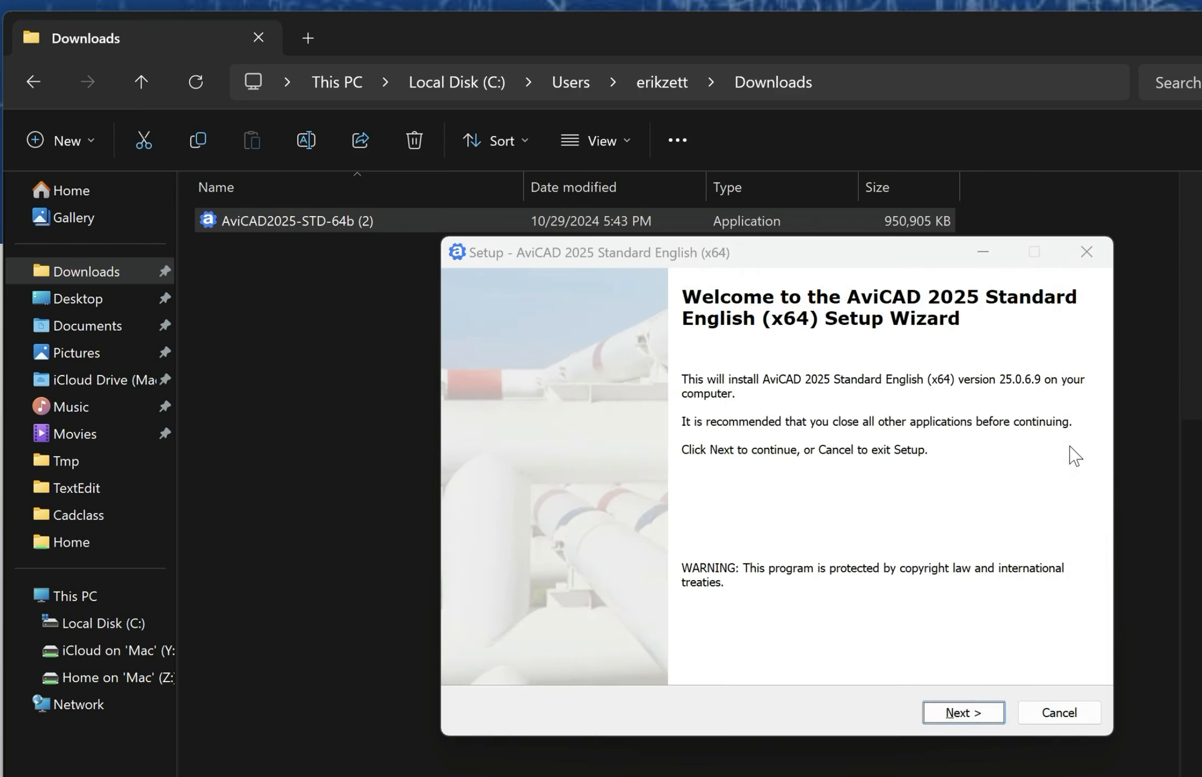
# Accept the license and install AviCAD 2025 and Mech-Q with default folder, components, and shortcuts.
pyautogui.click(965, 713)
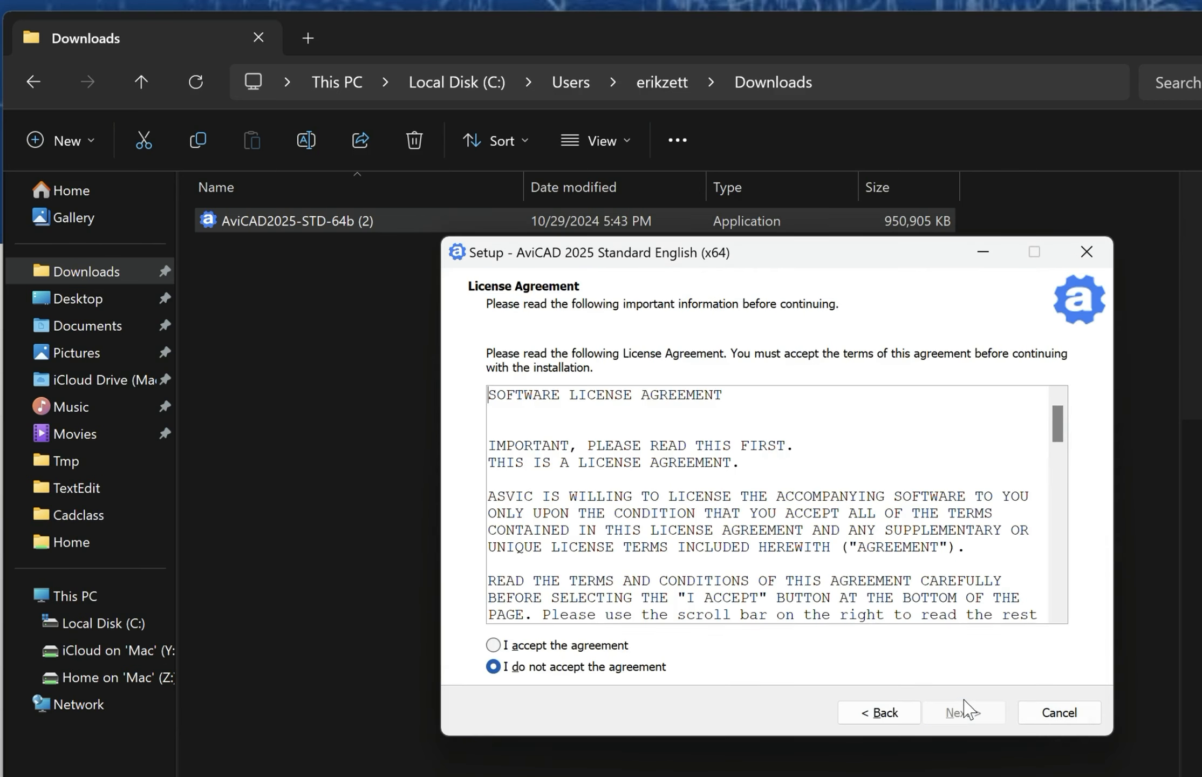
pyautogui.click(513, 646)
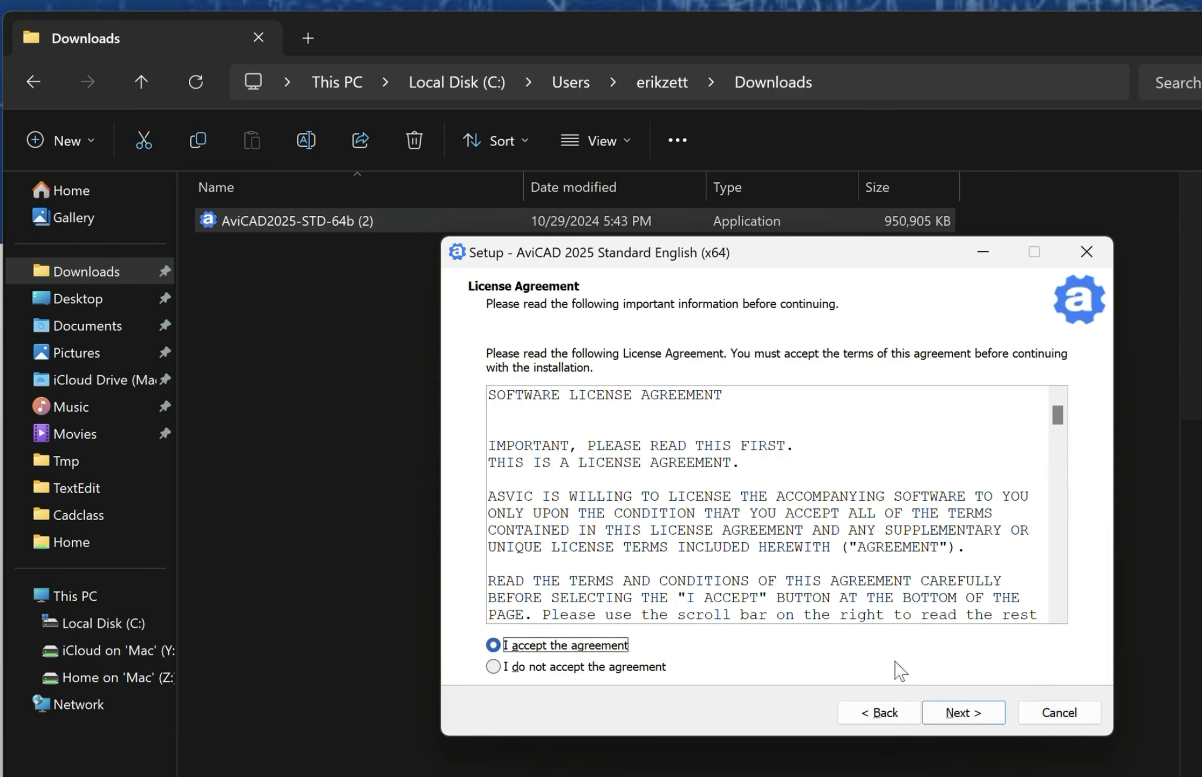
pyautogui.click(966, 713)
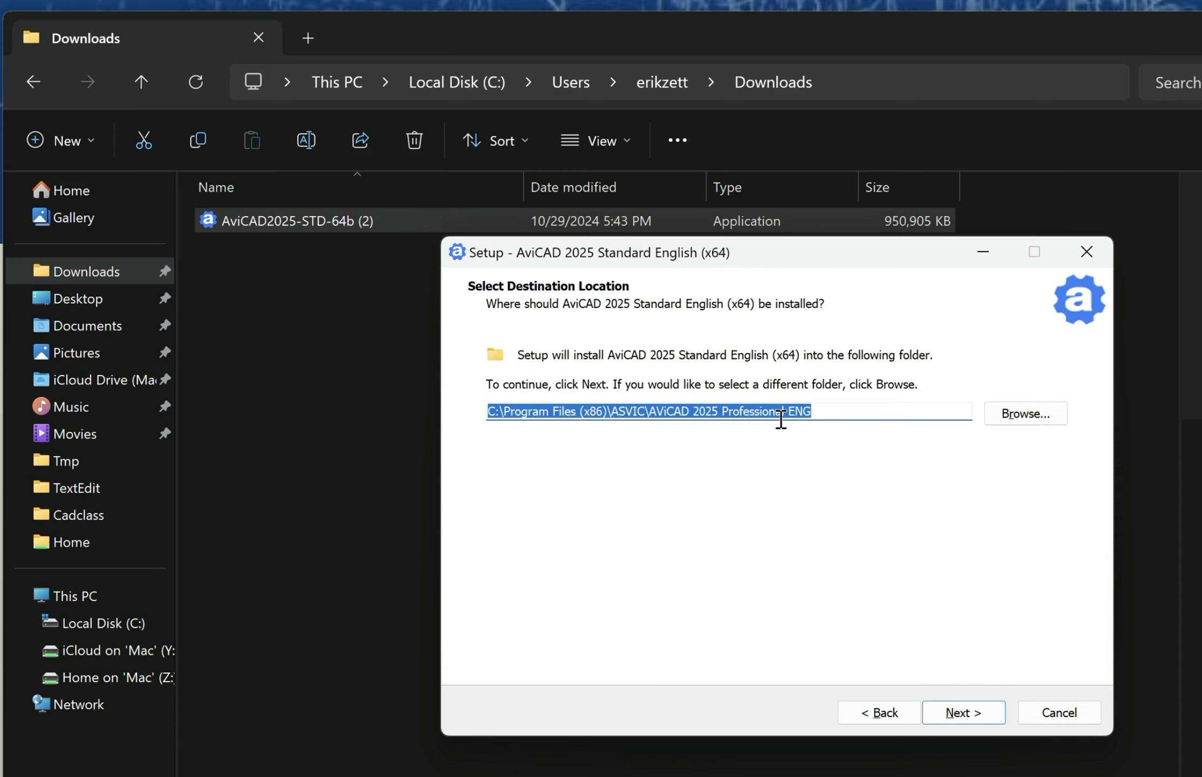
pyautogui.click(980, 715)
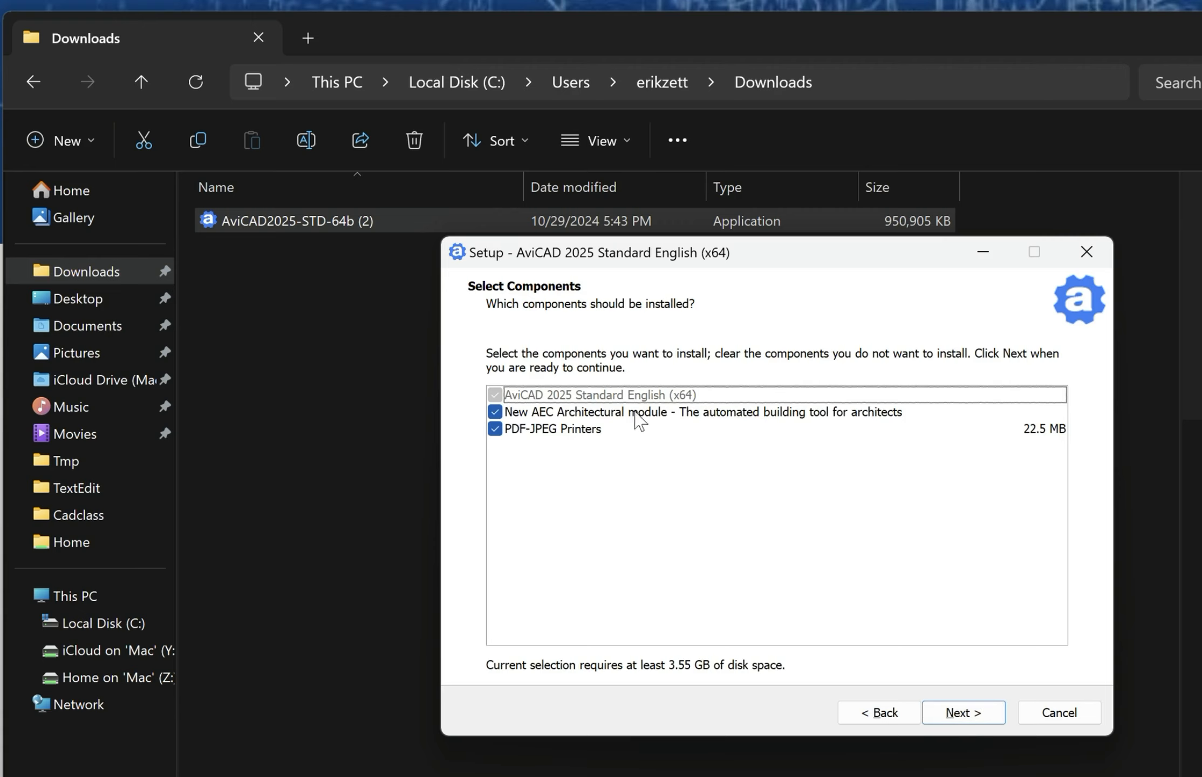
pyautogui.click(971, 715)
pyautogui.click(972, 715)
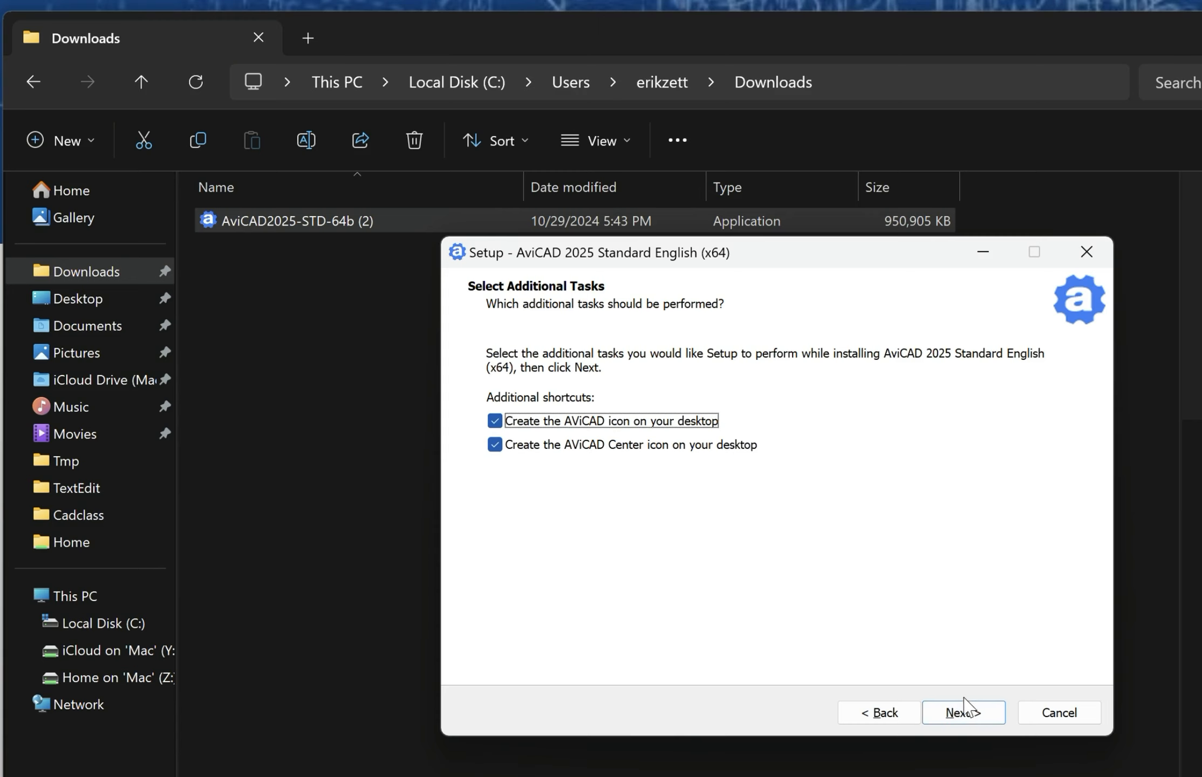
pyautogui.click(969, 720)
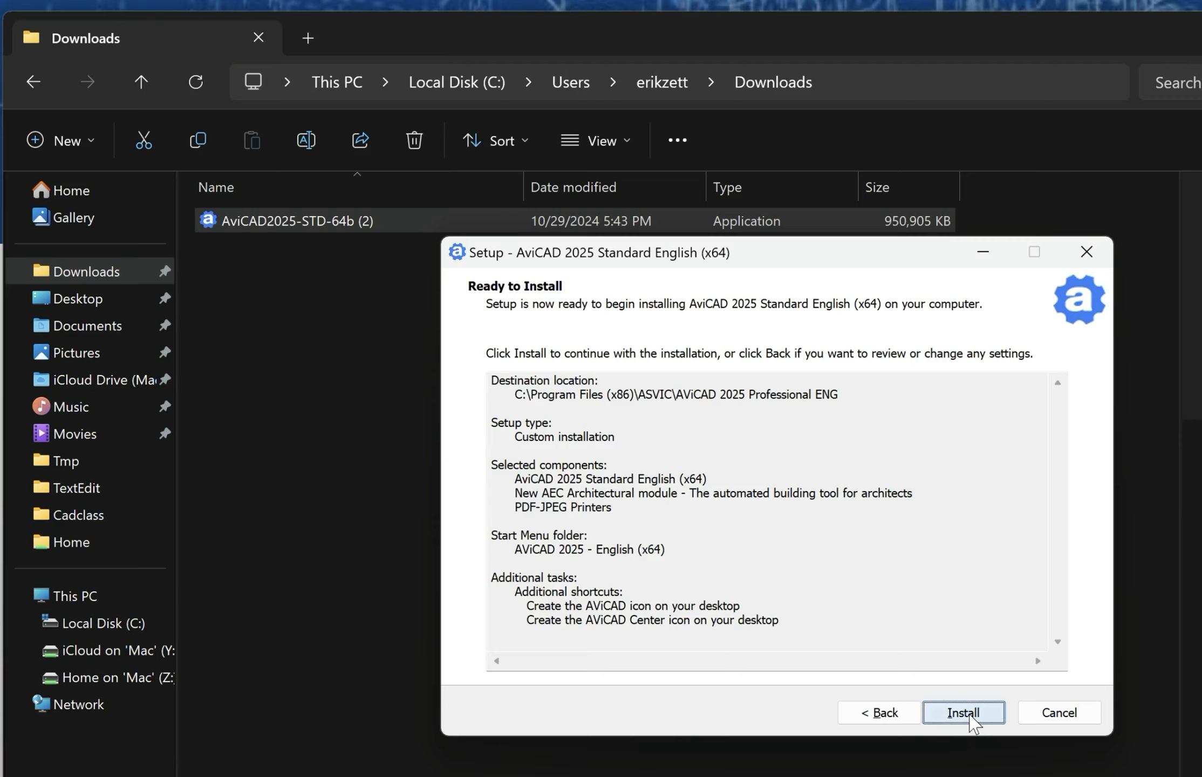
pyautogui.click(966, 714)
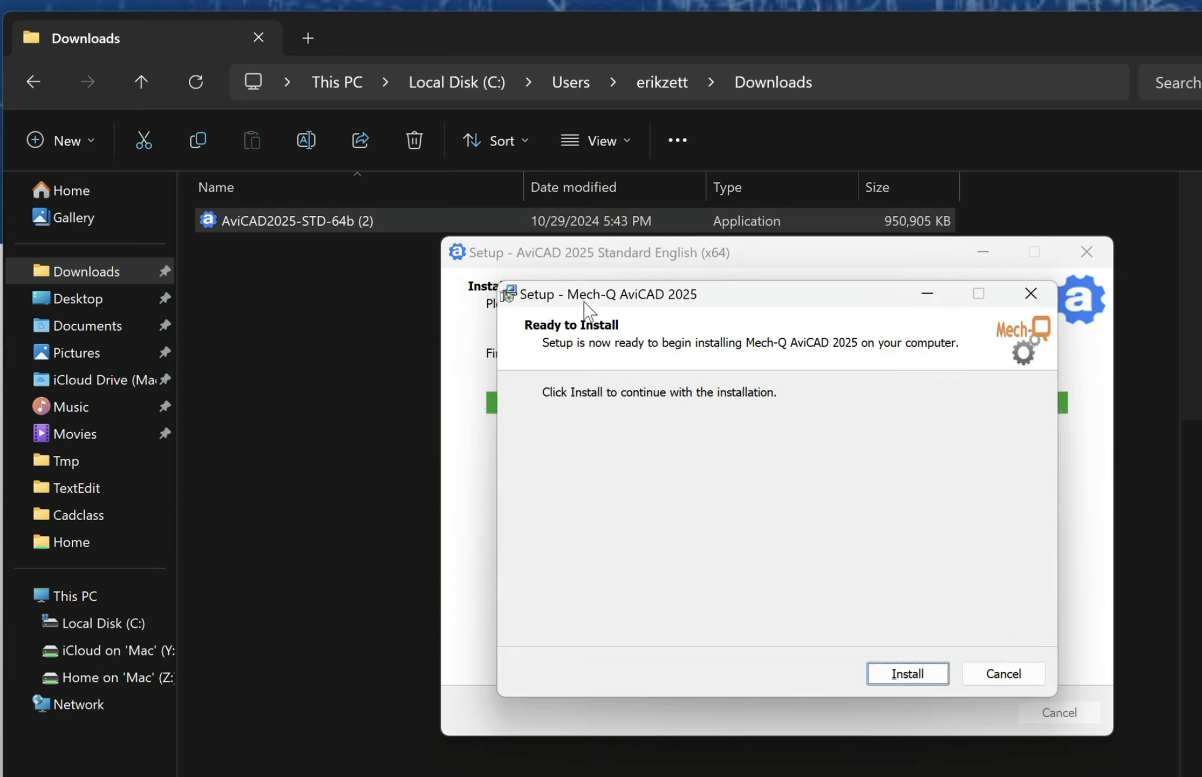
pyautogui.click(907, 675)
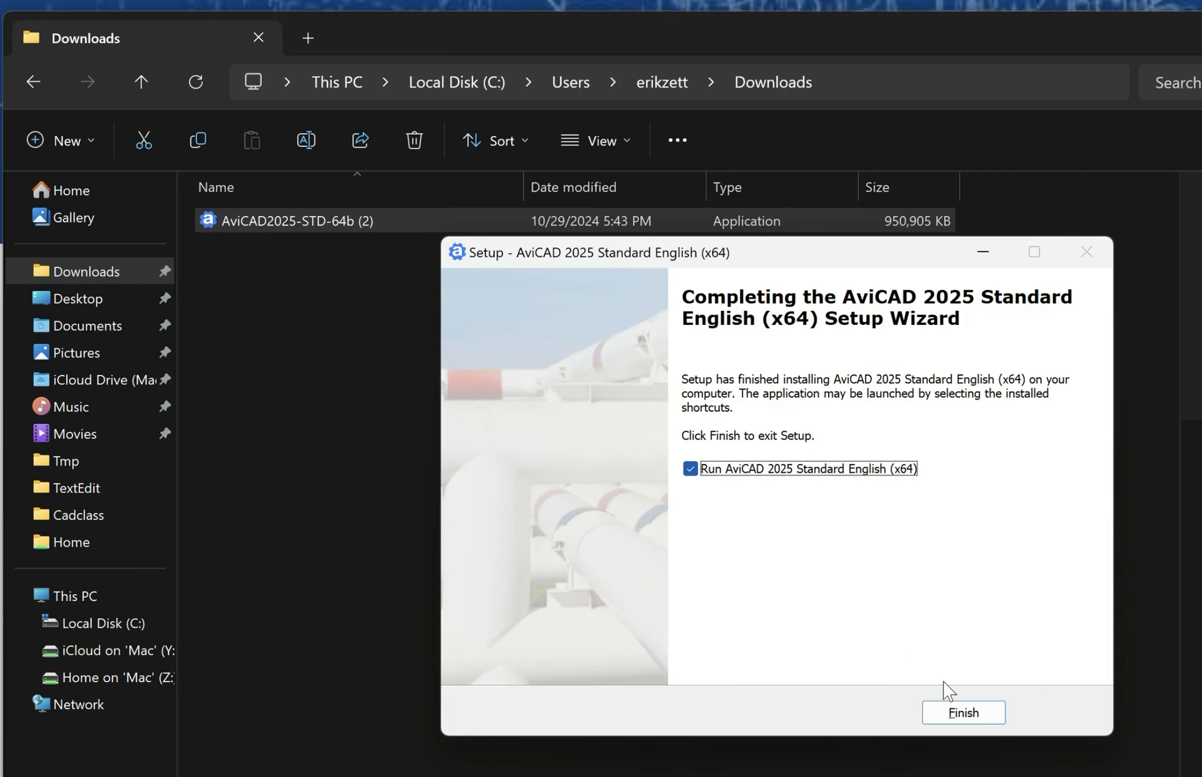
# Finish setup, launch AViCAD, and select the Ribbon Full interface.
pyautogui.click(964, 712)
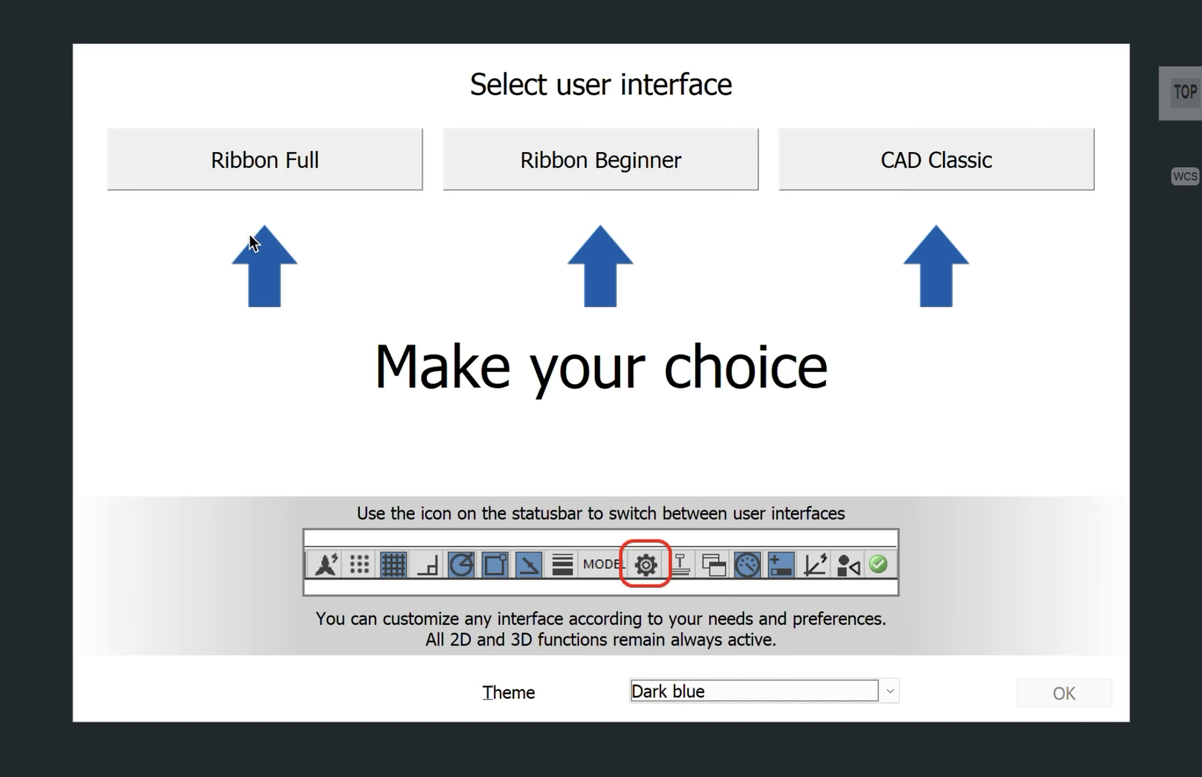
pyautogui.click(289, 161)
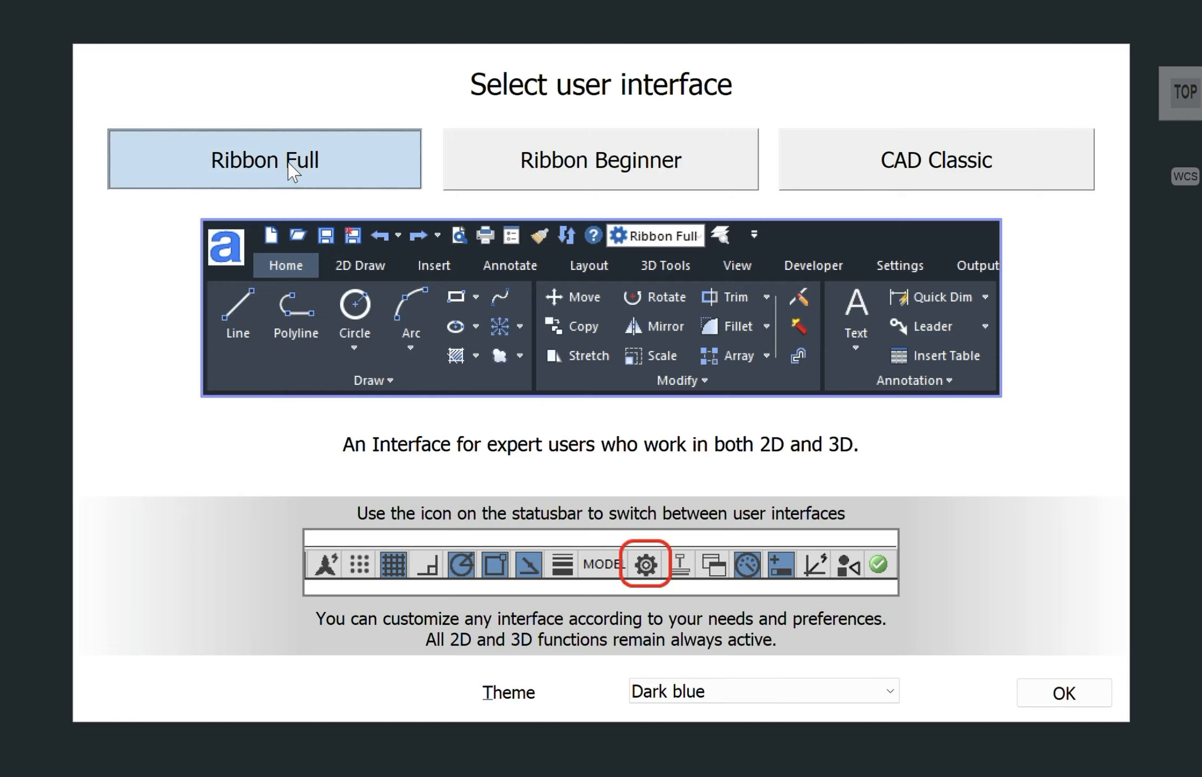
pyautogui.click(1062, 694)
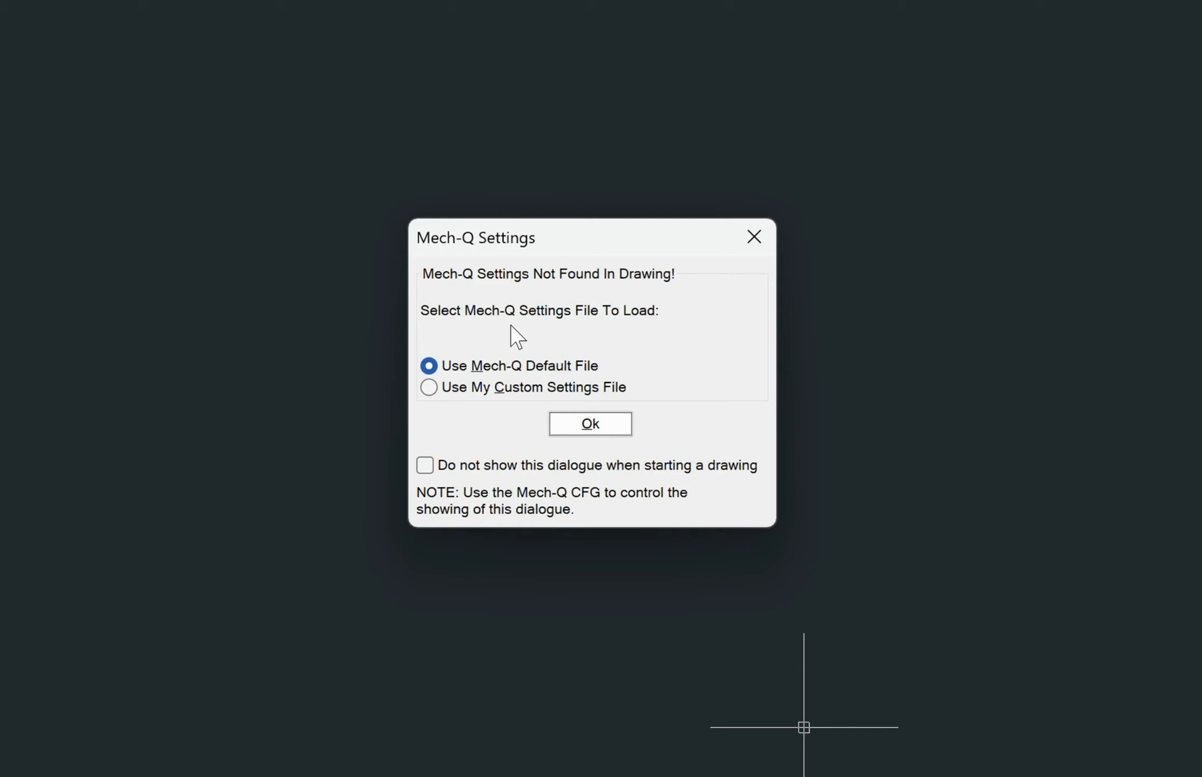
# Accept the Mech-Q Settings prompt using the Mech-Q default settings file.
pyautogui.click(432, 387)
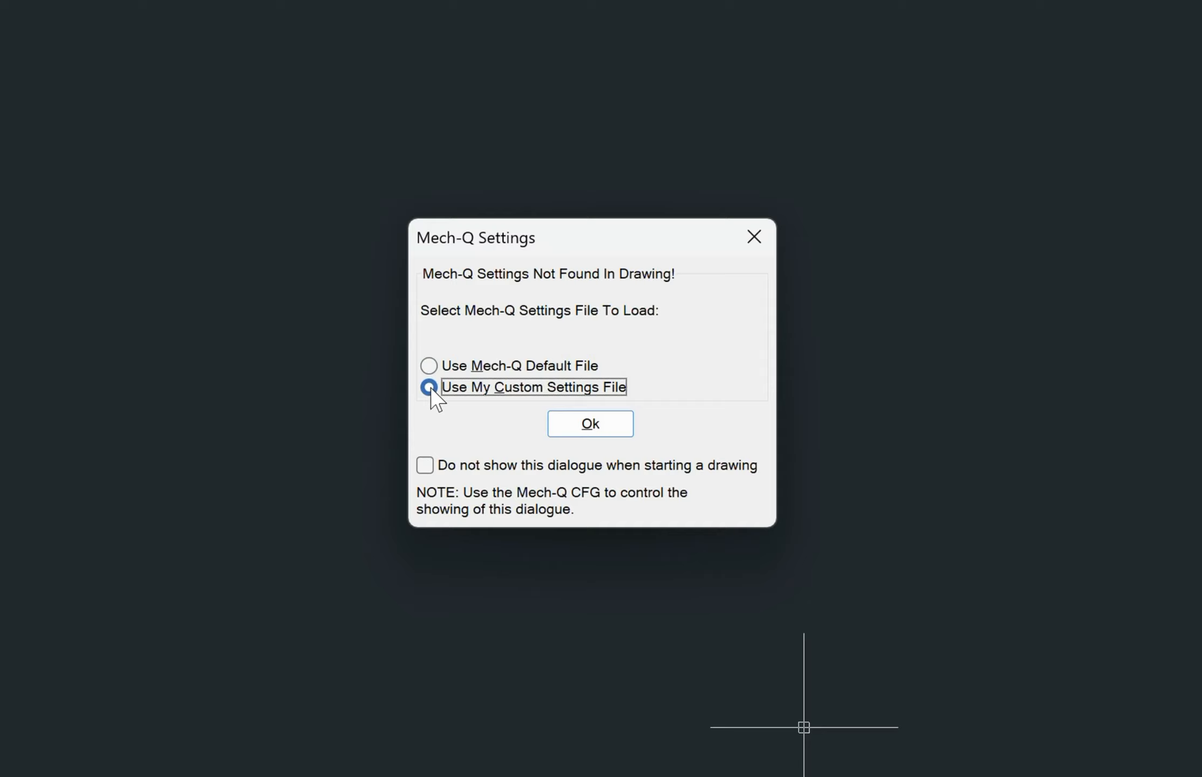
pyautogui.click(429, 366)
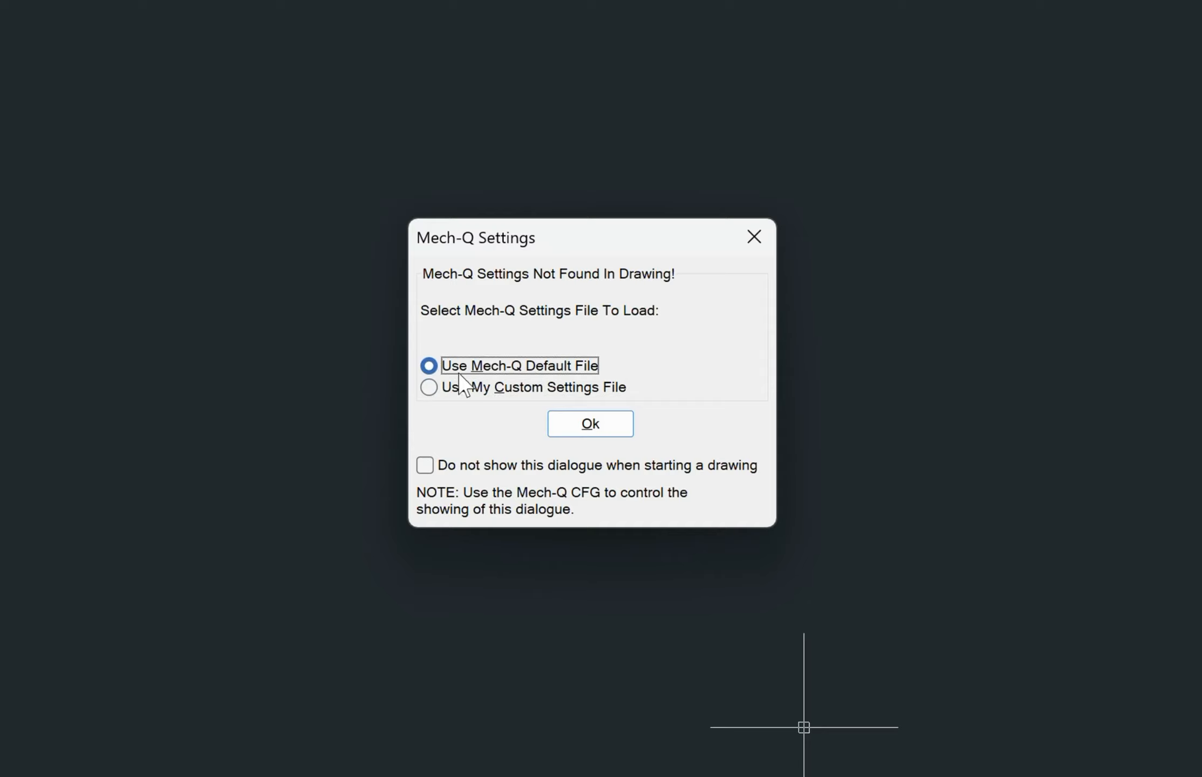
pyautogui.click(587, 423)
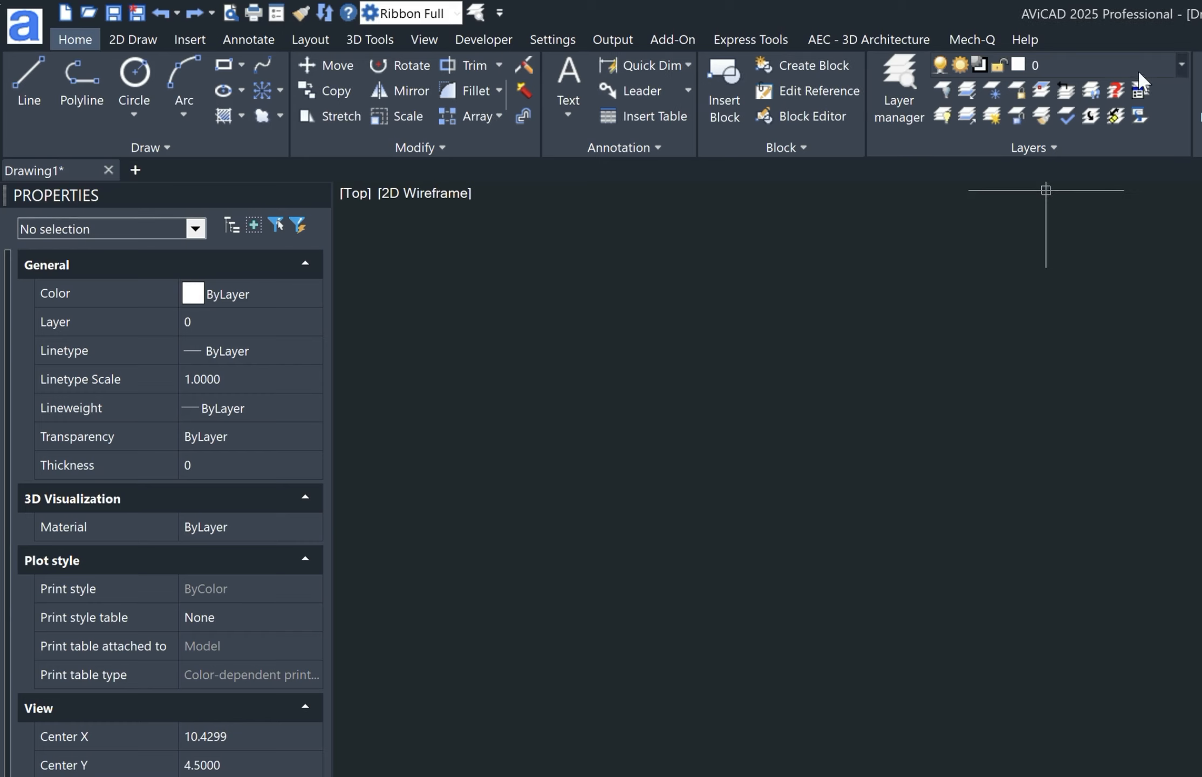
# Minimize the ribbon to tab names and set MENUBAR to 1 to show the menu bar.
pyautogui.rightClick(1116, 60)
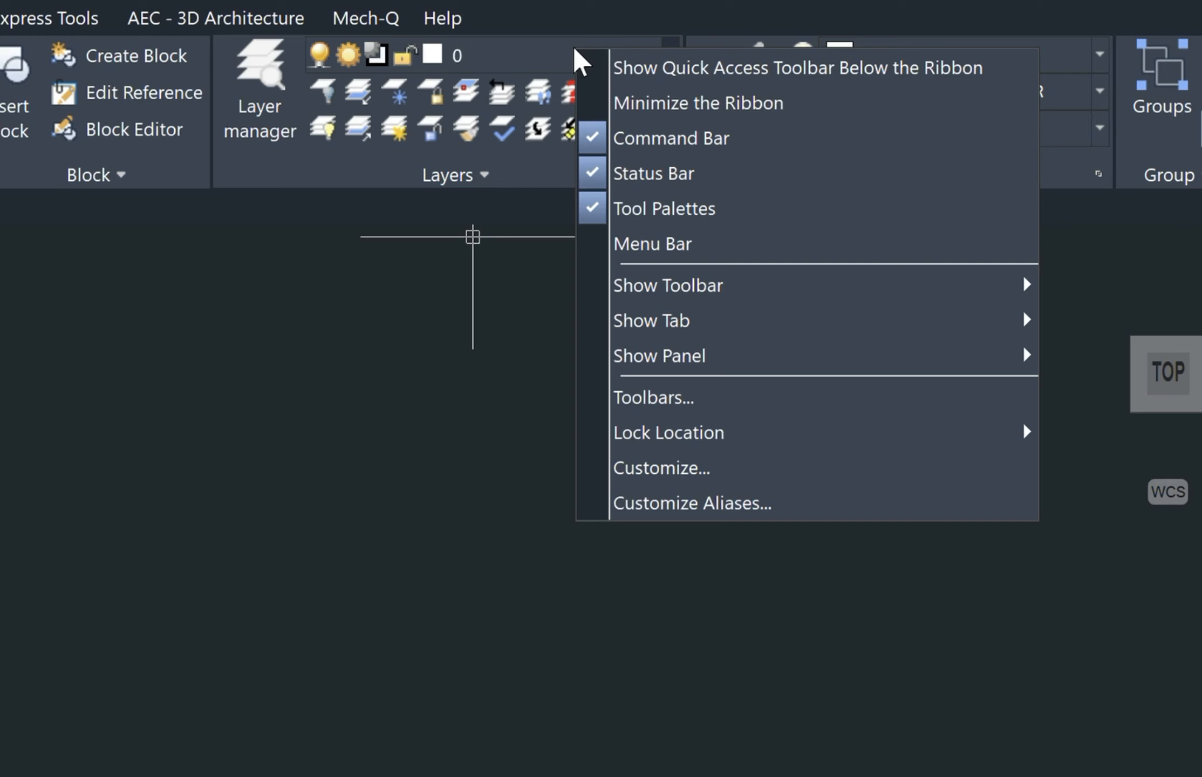
pyautogui.click(634, 103)
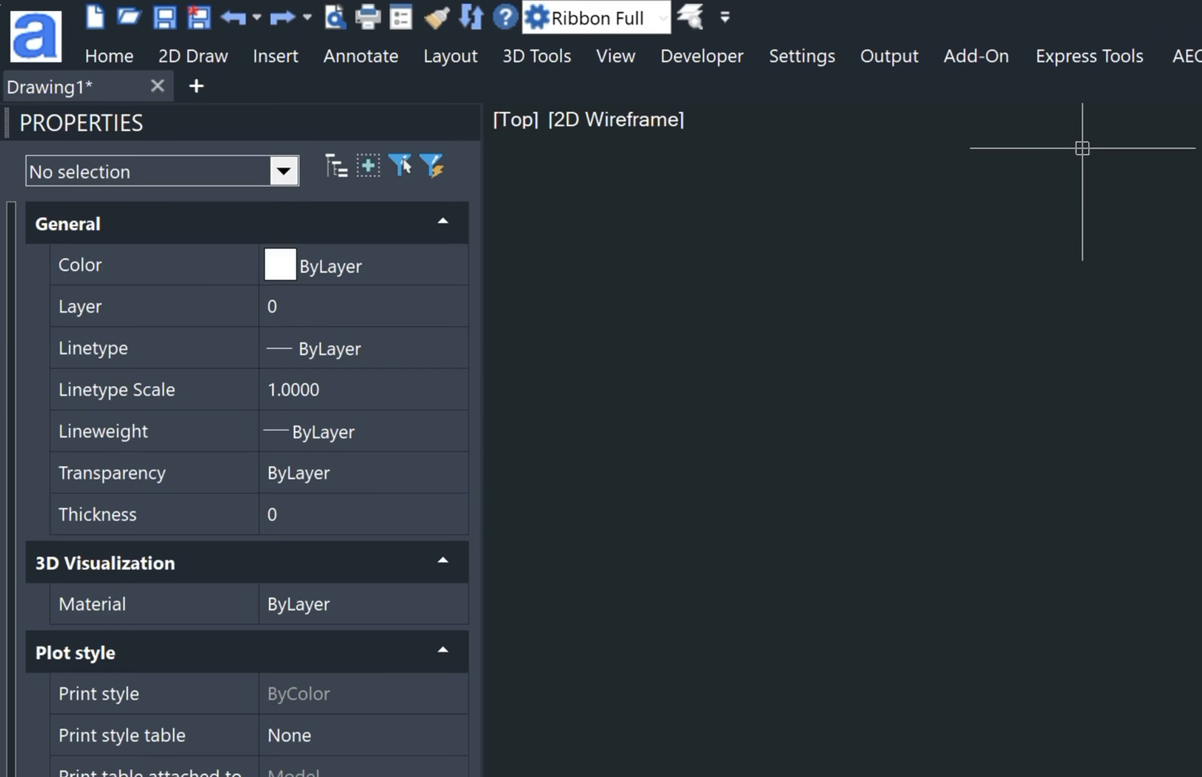
pyautogui.write('M')
pyautogui.write('E')
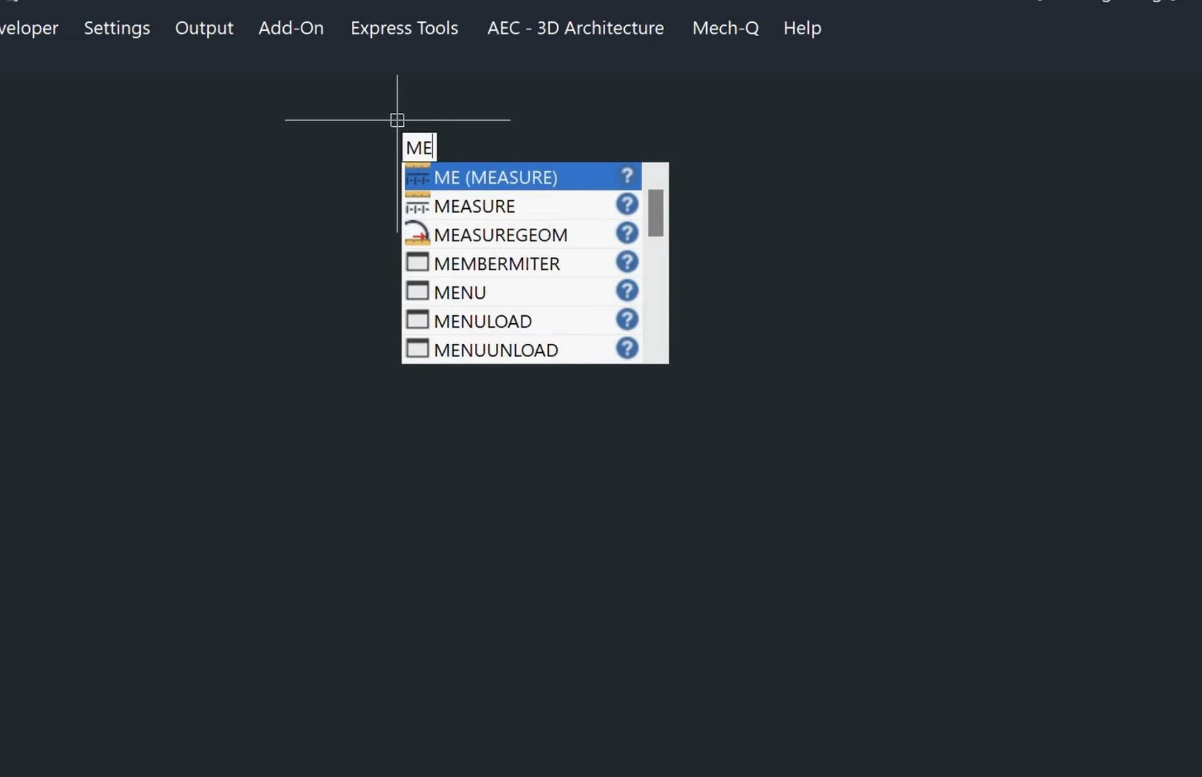
pyautogui.write('NUBAR')
pyautogui.press('Return')
pyautogui.write('1')
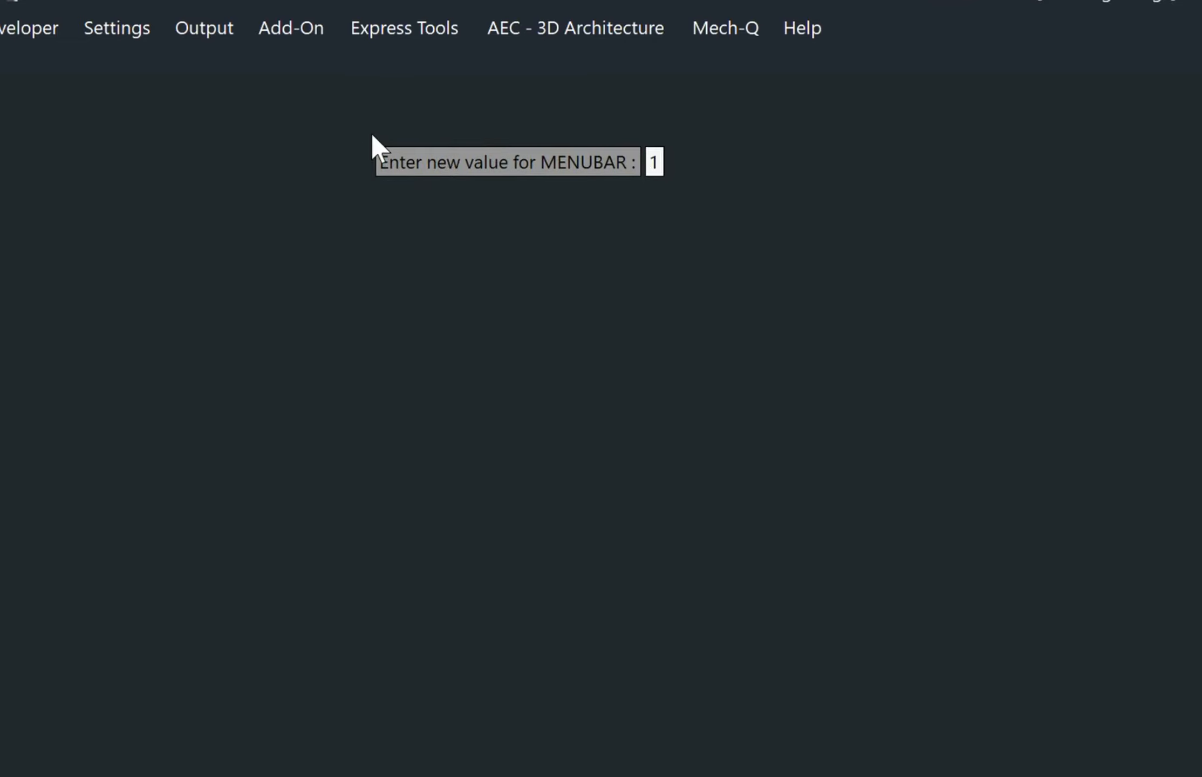
pyautogui.press('Return')
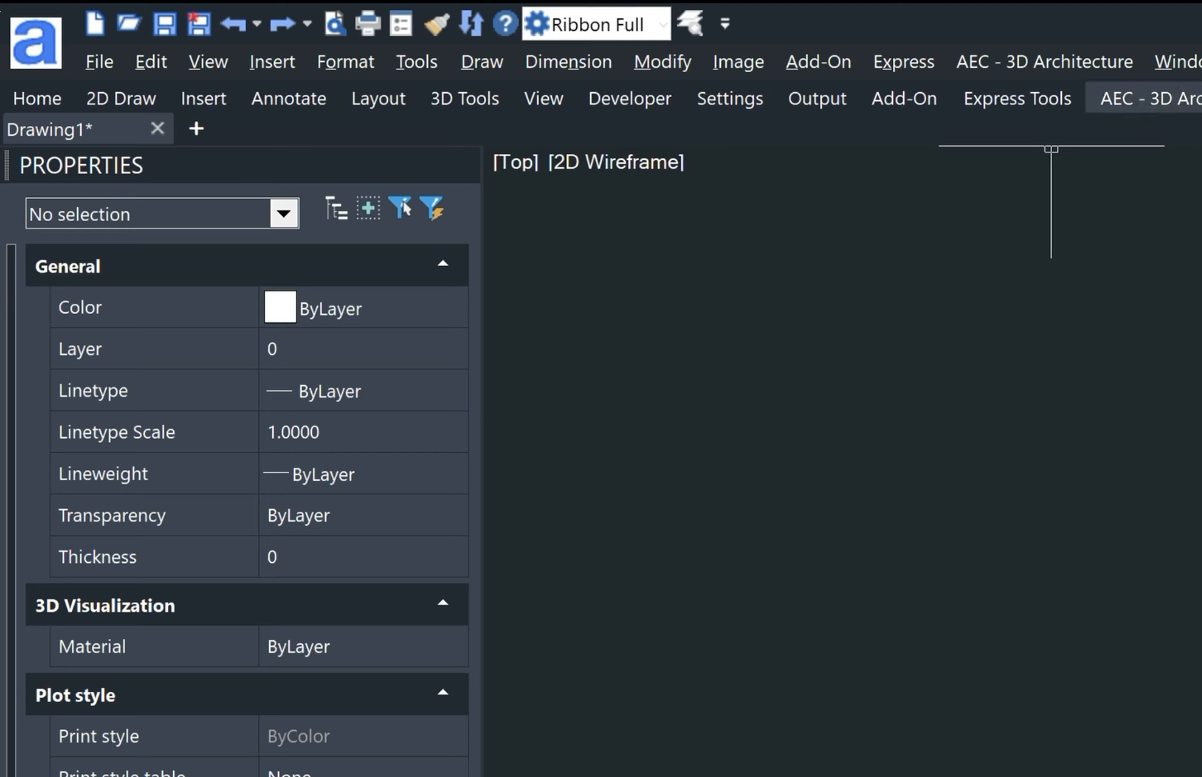
# Preview the Express Tools and Mech-Q ribbon panels, then show the Quick Access Toolbar customize list.
pyautogui.click(1013, 98)
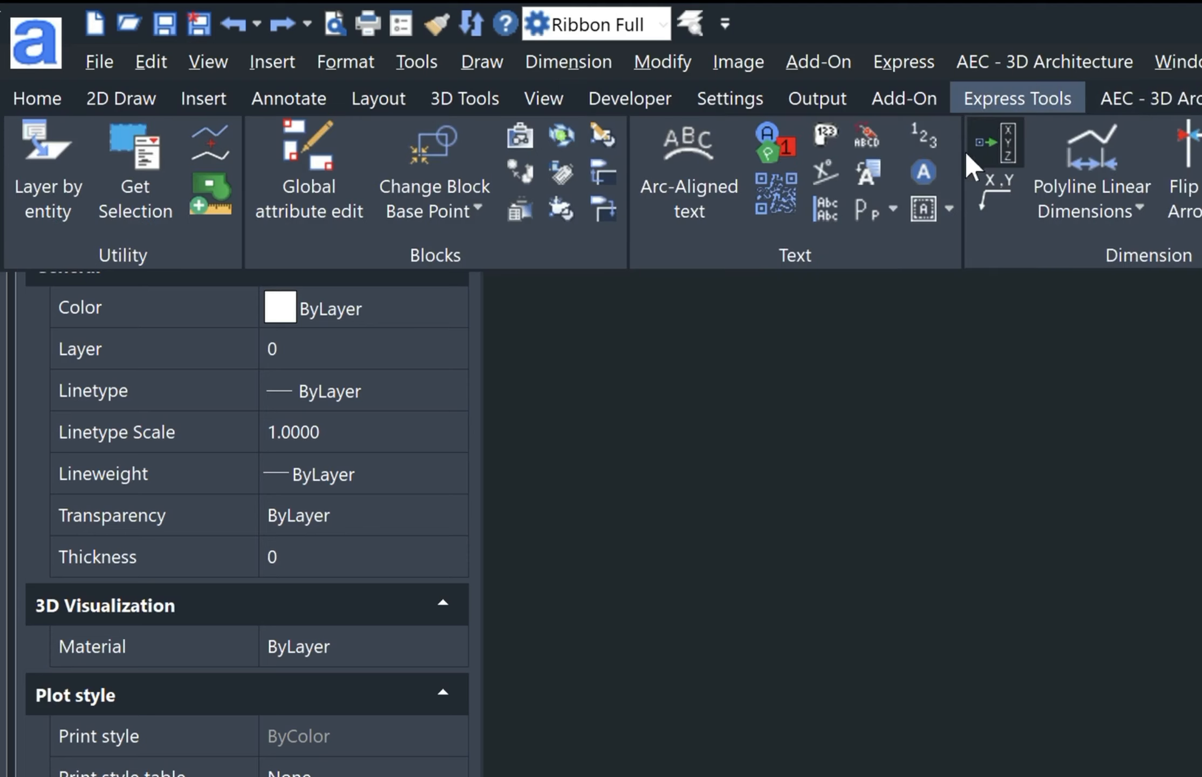
pyautogui.click(1028, 97)
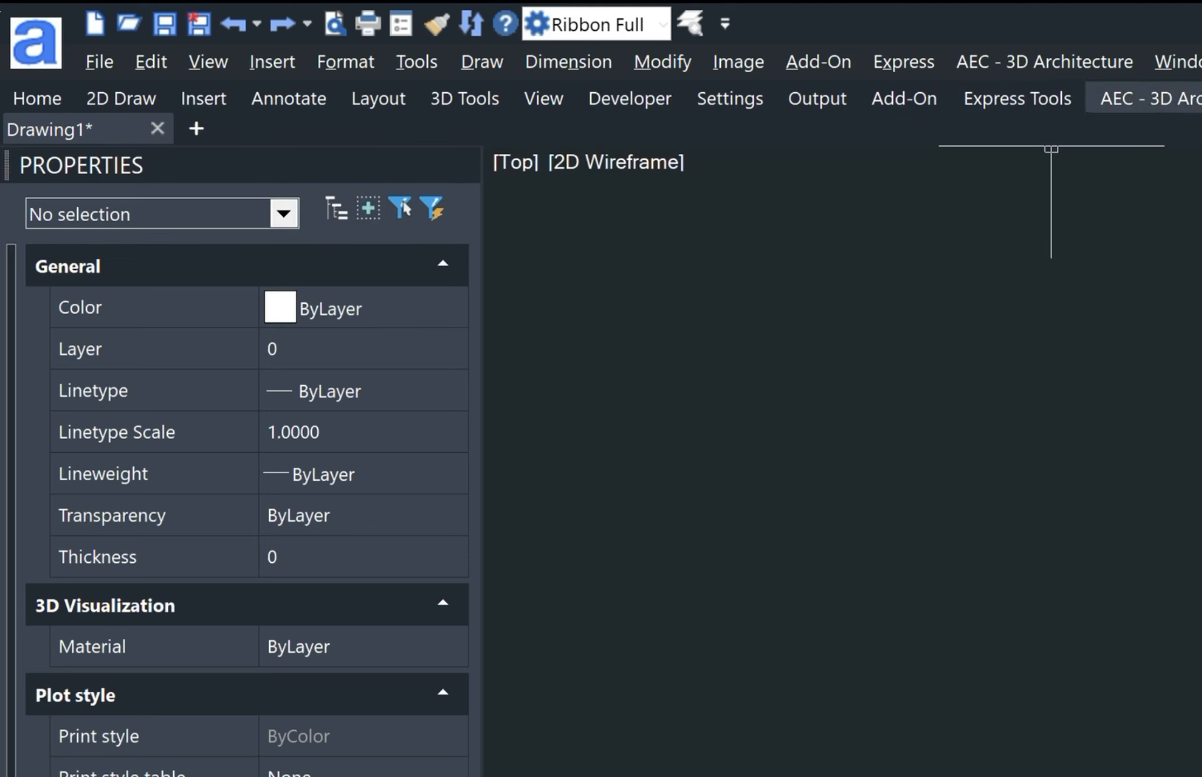
pyautogui.click(1201, 98)
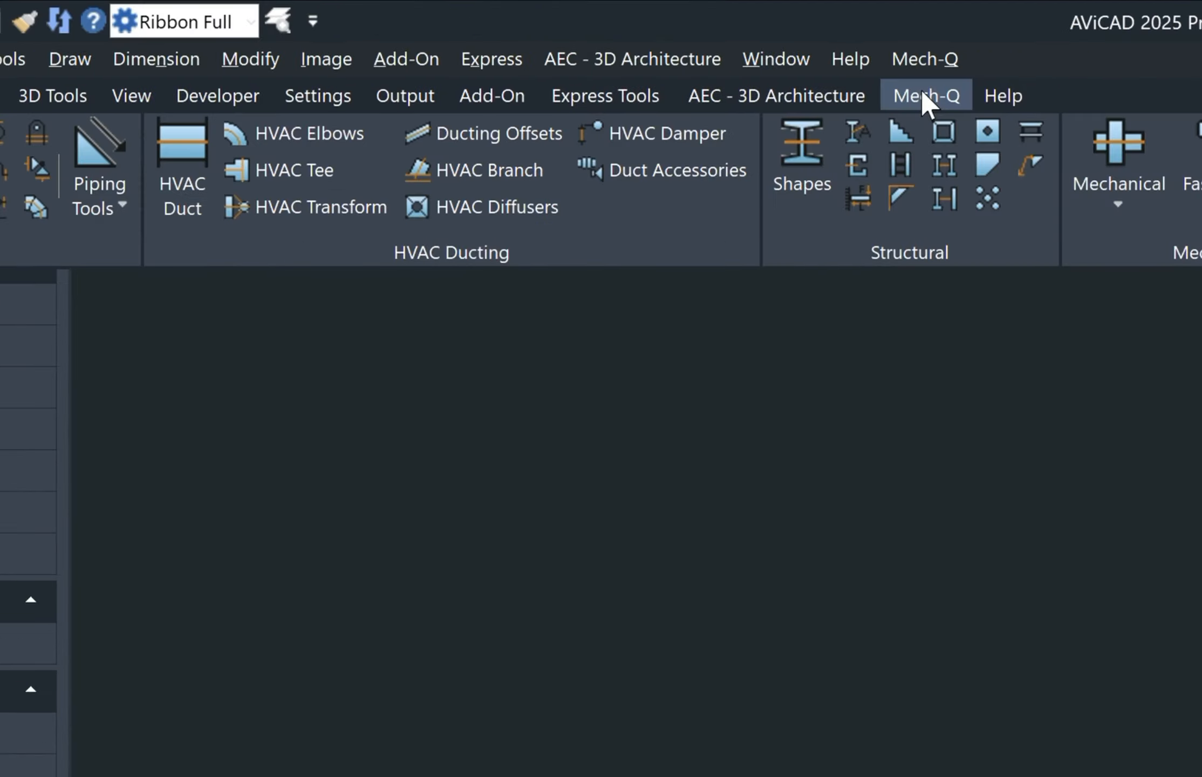
pyautogui.click(922, 95)
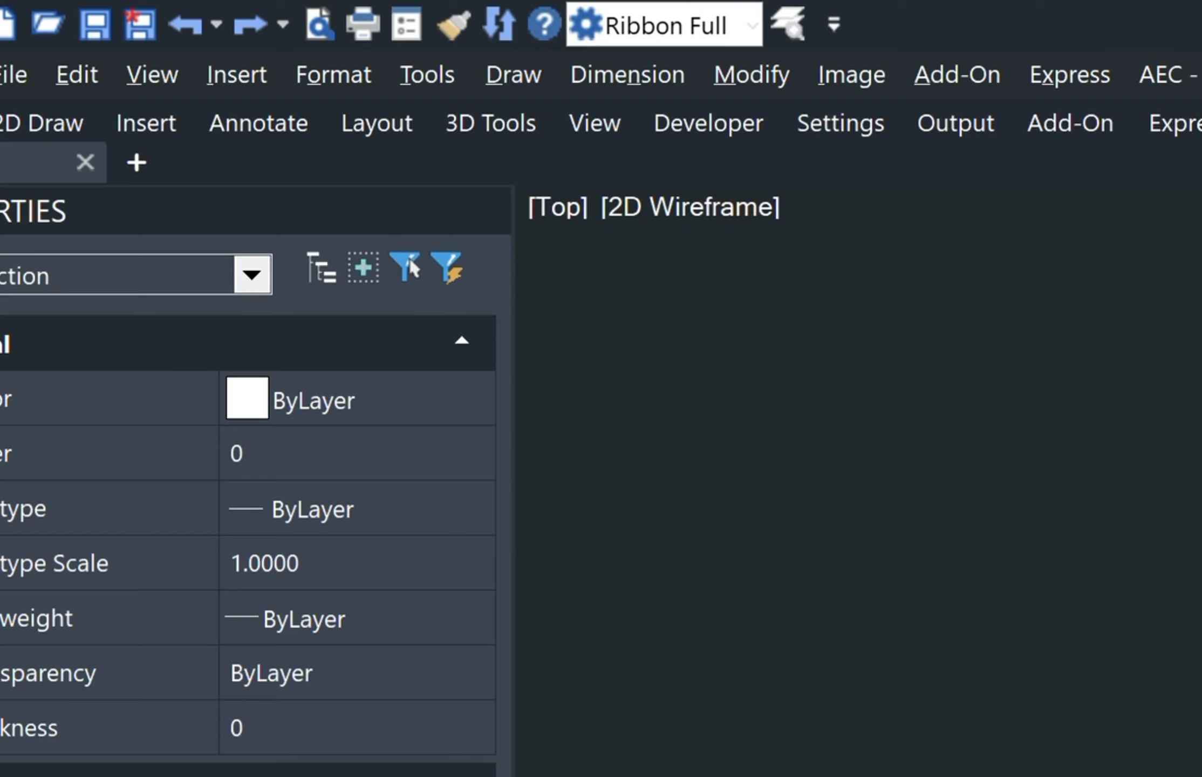
pyautogui.click(833, 24)
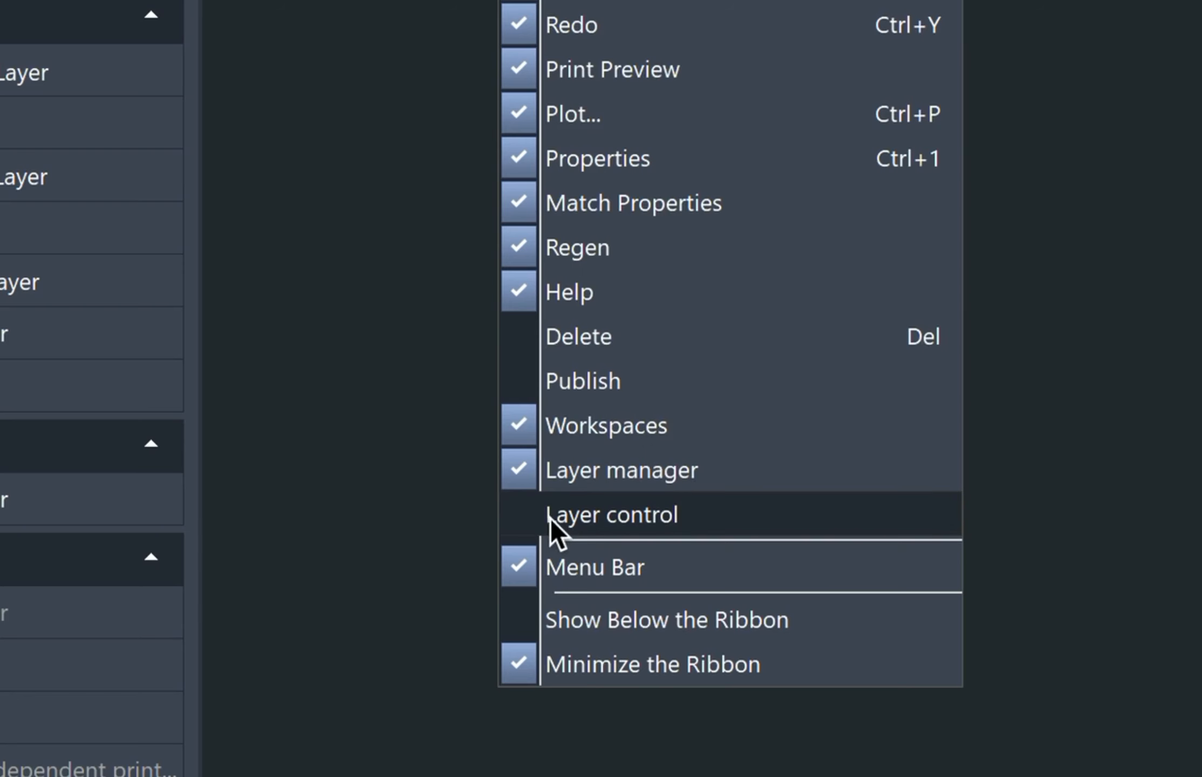
# Add the Layer control (layer 0) and Mech-Q Pipe and Fitting to the Quick Access Toolbar.
pyautogui.click(512, 514)
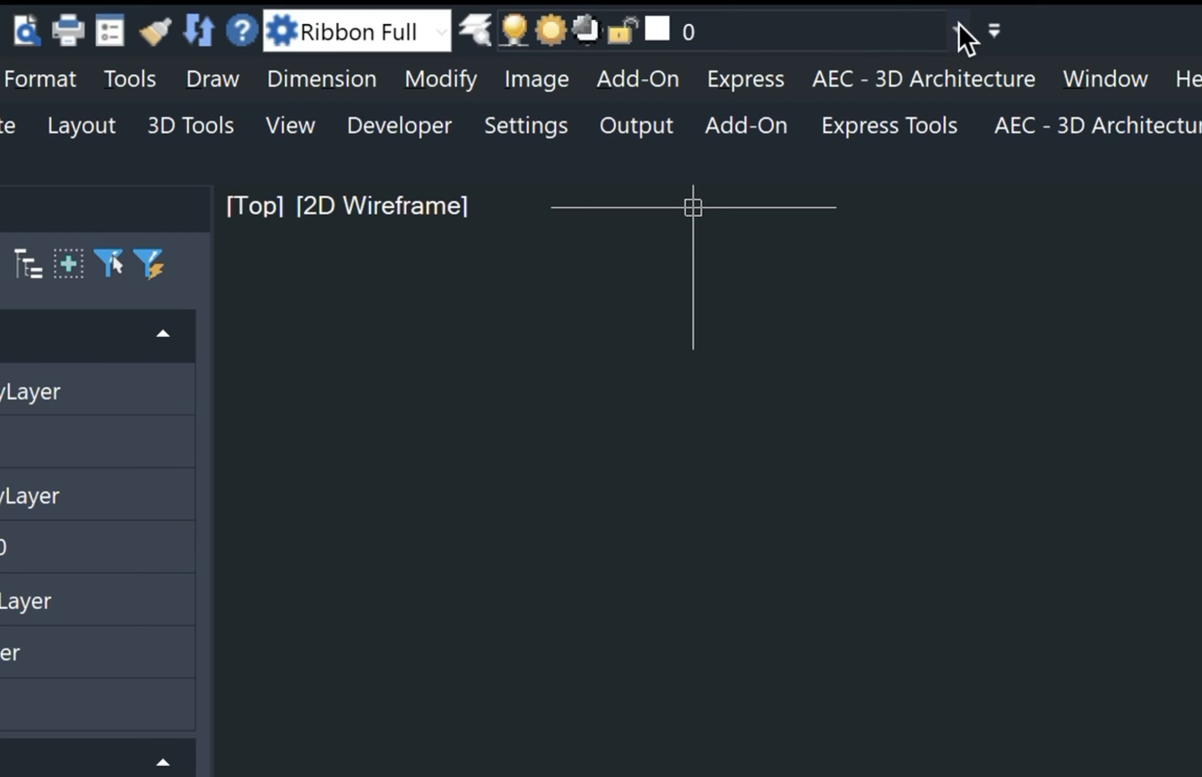
pyautogui.click(958, 31)
pyautogui.click(959, 28)
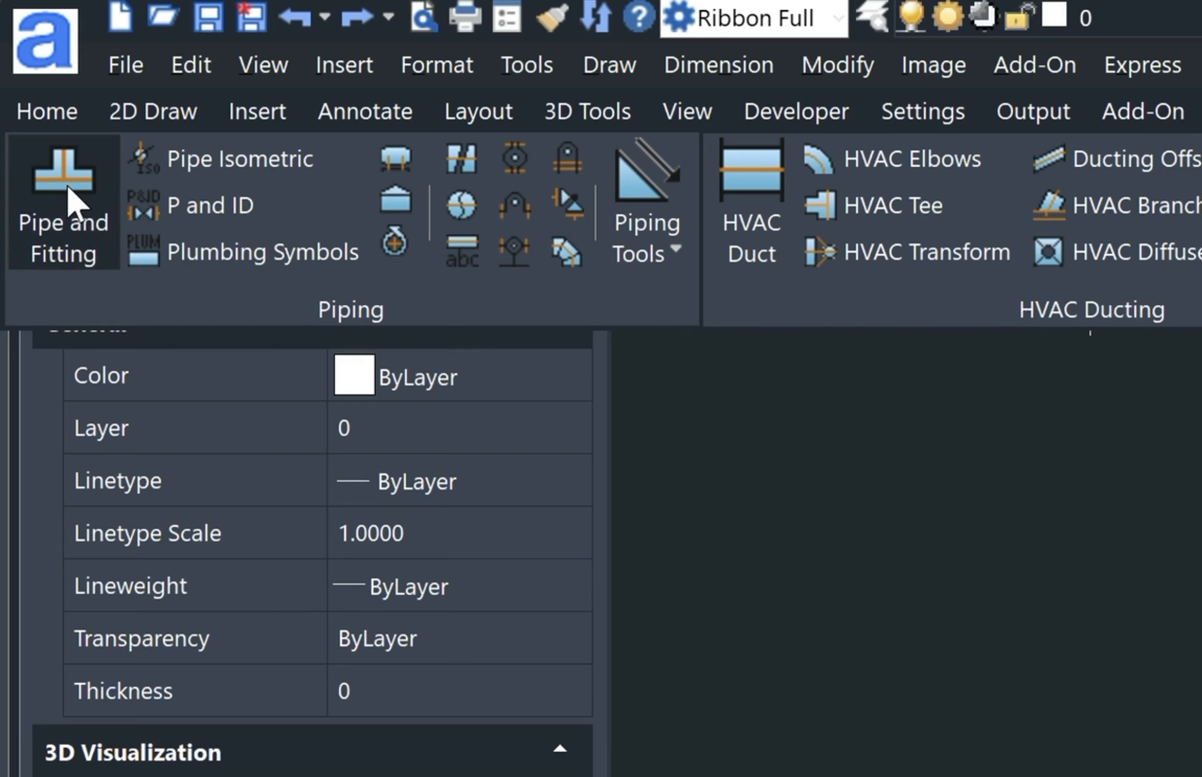
pyautogui.rightClick(55, 172)
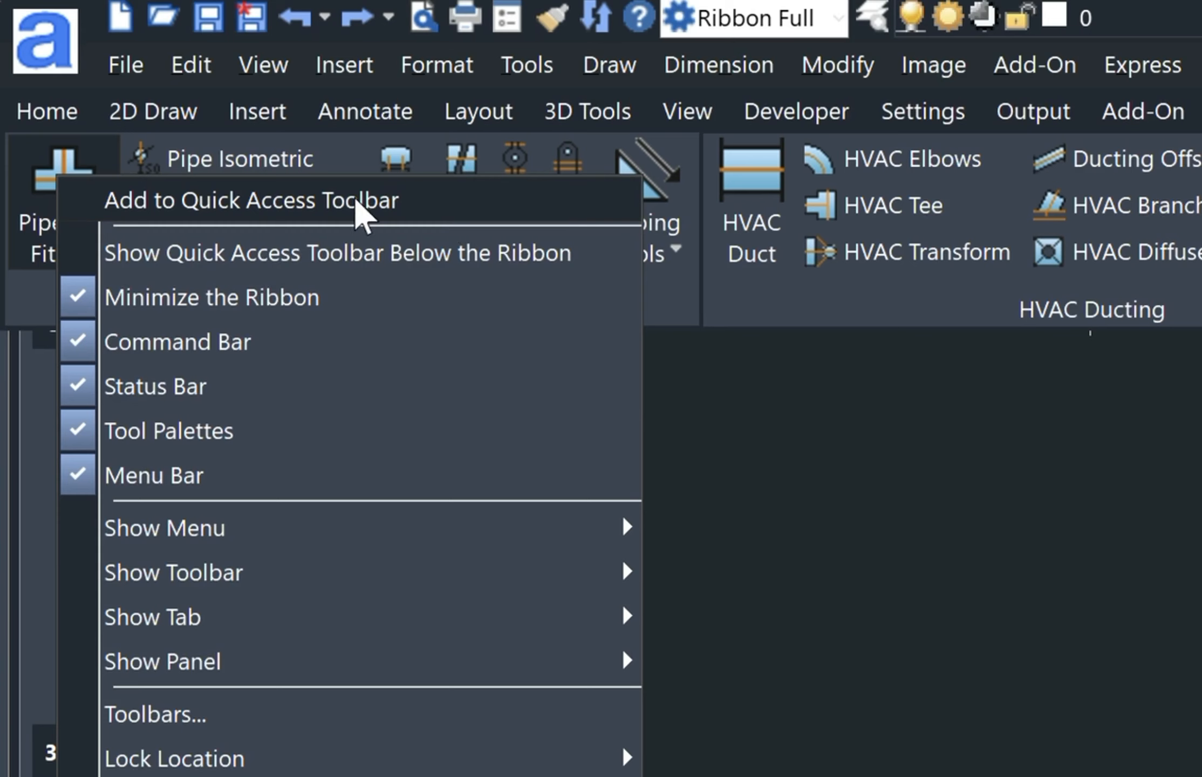
pyautogui.click(281, 198)
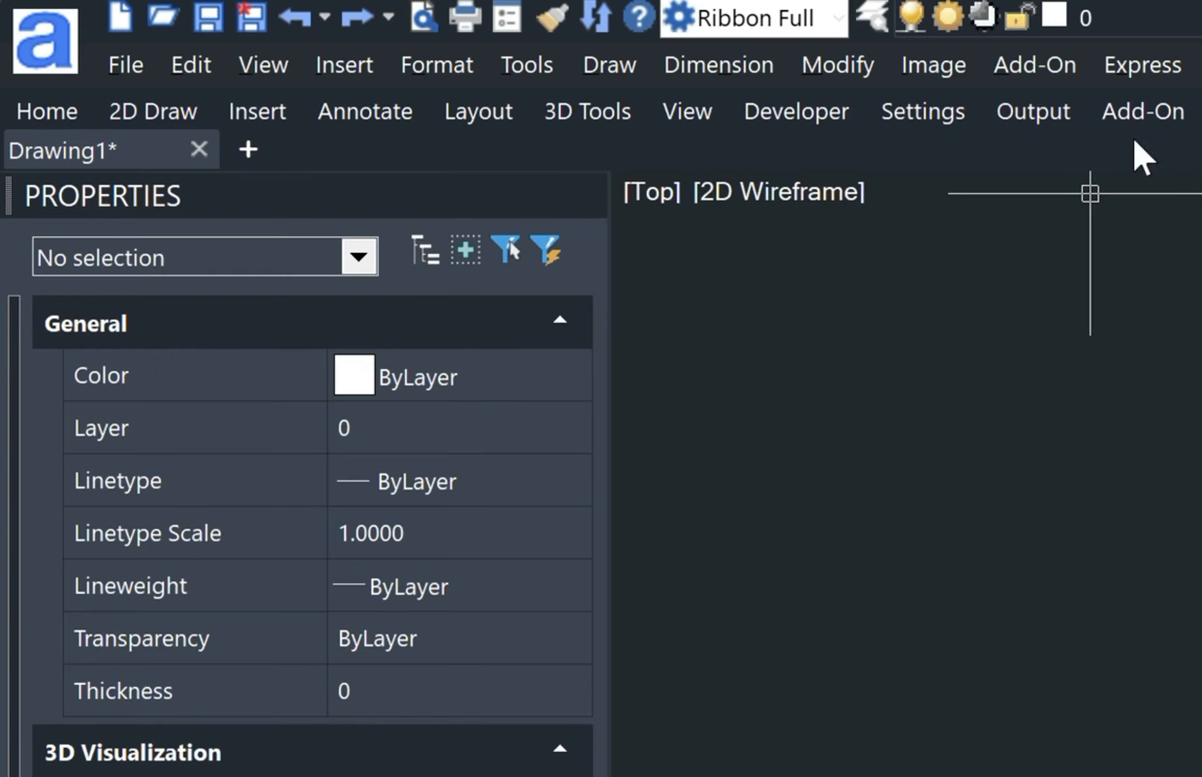